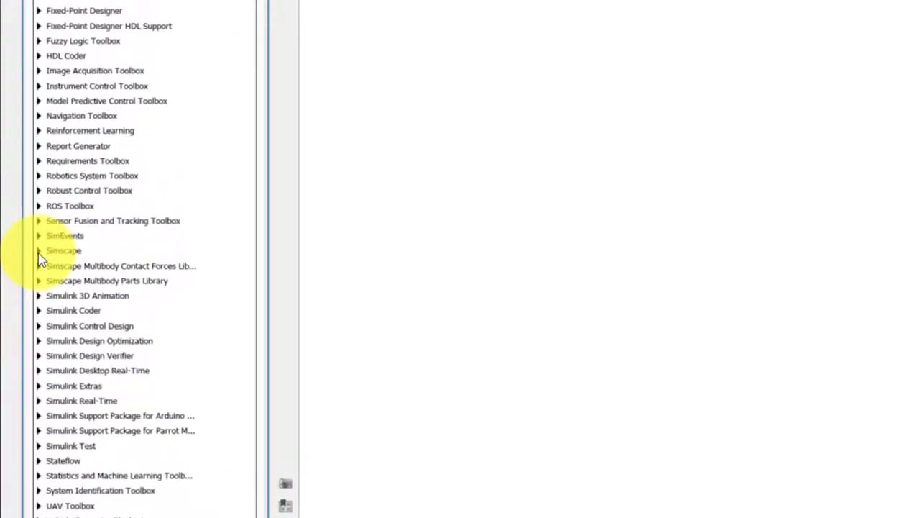
# Step: Add a Resistor block to the model from the Electrical Elements of the Simscape Foundation Library
pyautogui.click(39, 253)
pyautogui.click(53, 213)
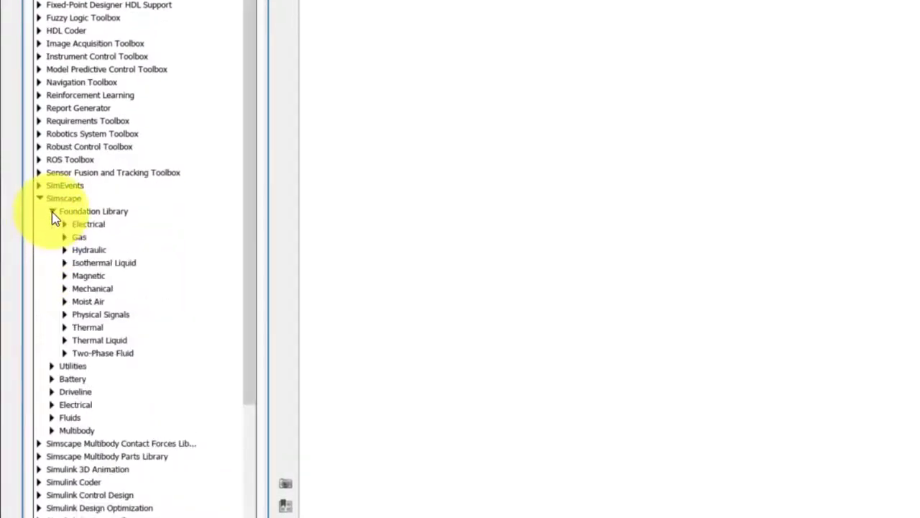
pyautogui.click(65, 225)
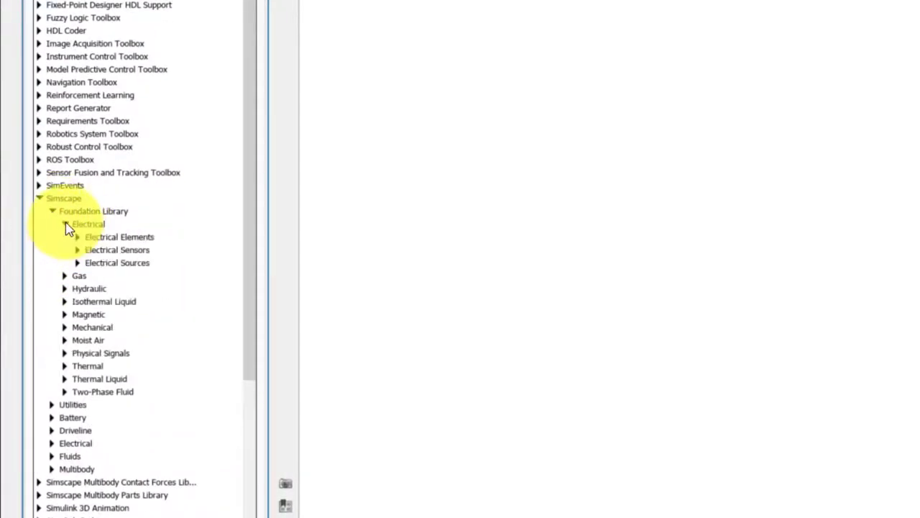
pyautogui.click(78, 237)
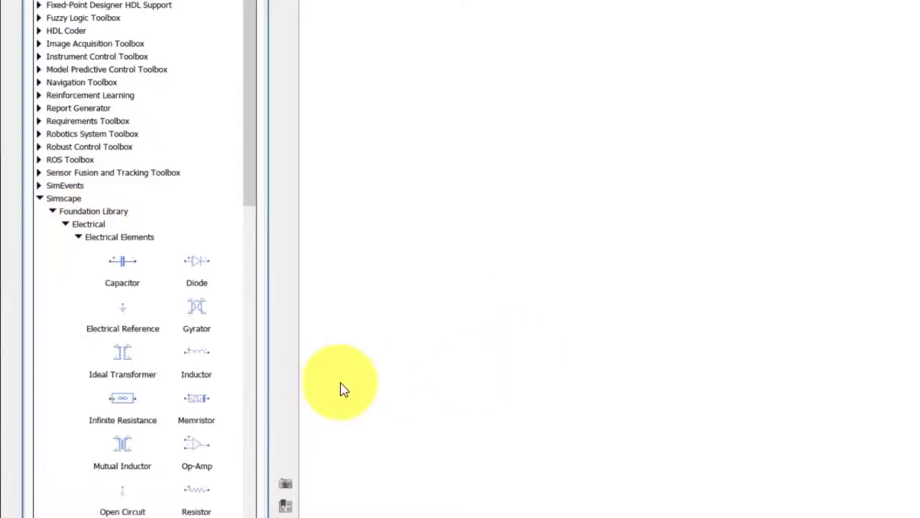
pyautogui.moveTo(253, 202); pyautogui.dragTo(248, 291)
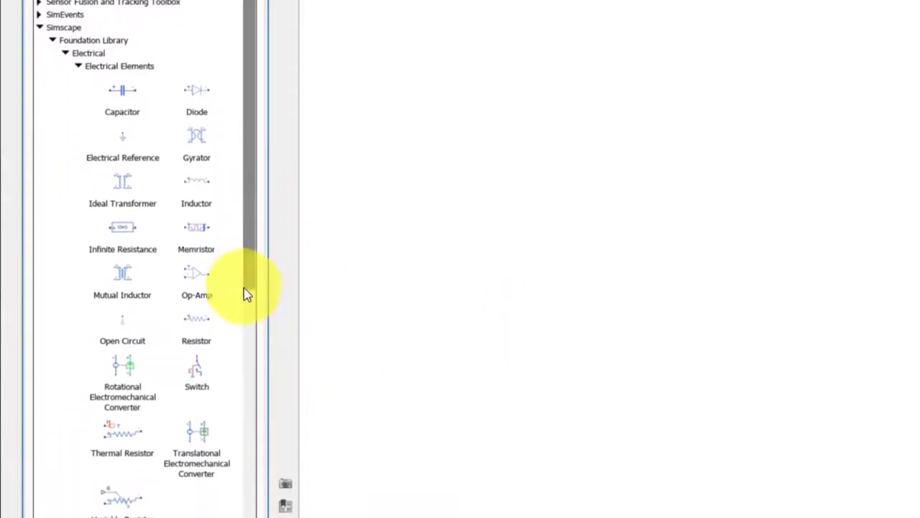
pyautogui.rightClick(201, 341)
pyautogui.click(232, 350)
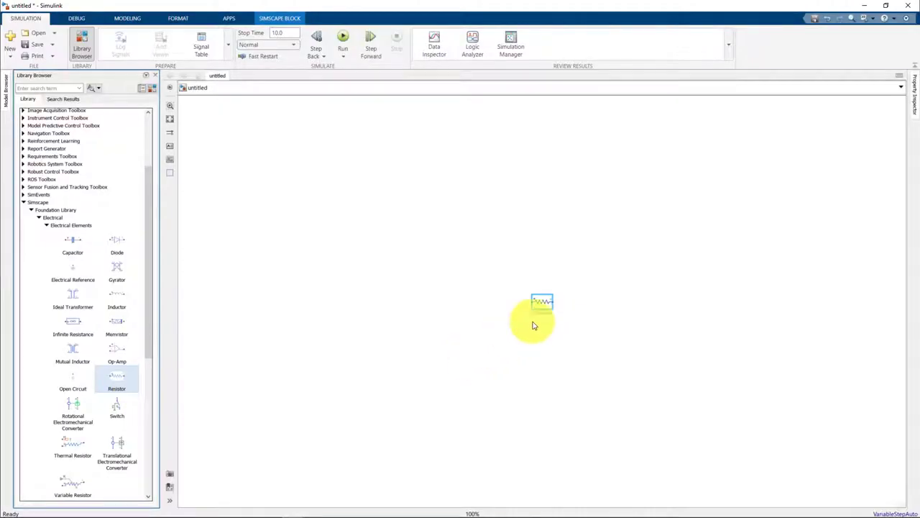
# Step: Add a Capacitor block and an Inductor block from Electrical Elements to the model
pyautogui.scroll(5, 549, 356)
pyautogui.rightClick(73, 245)
pyautogui.click(81, 250)
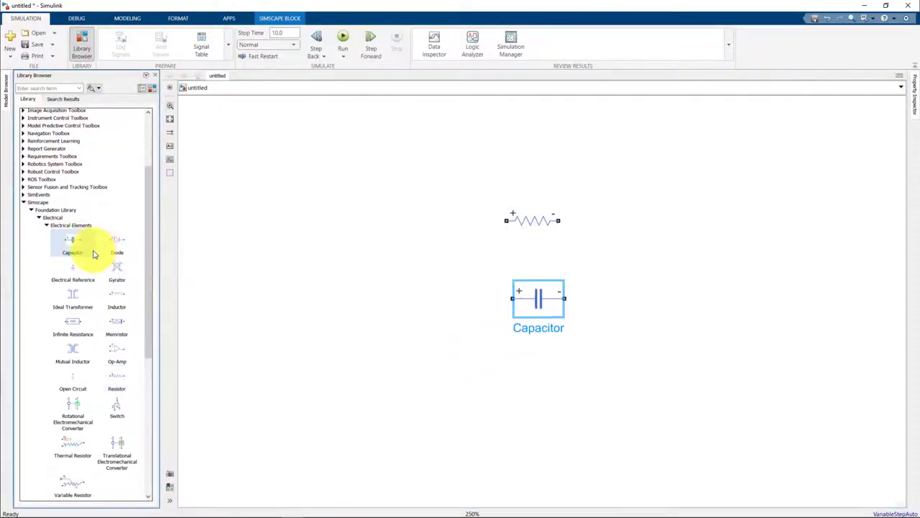
pyautogui.rightClick(114, 295)
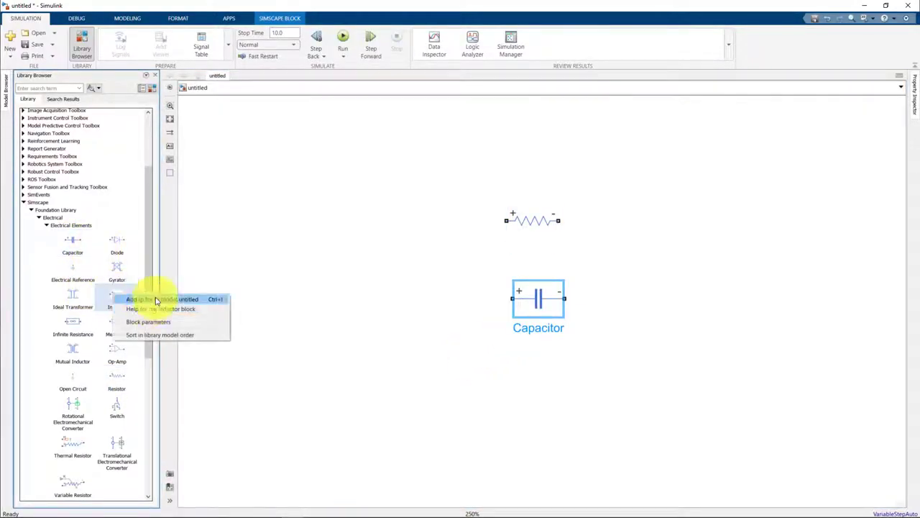
pyautogui.click(154, 301)
# Step: Arrange the inductor and the capacitor in one horizontal row to the right of the resistor
pyautogui.moveTo(556, 305); pyautogui.dragTo(664, 230)
pyautogui.moveTo(538, 297); pyautogui.dragTo(816, 223)
pyautogui.click(705, 339)
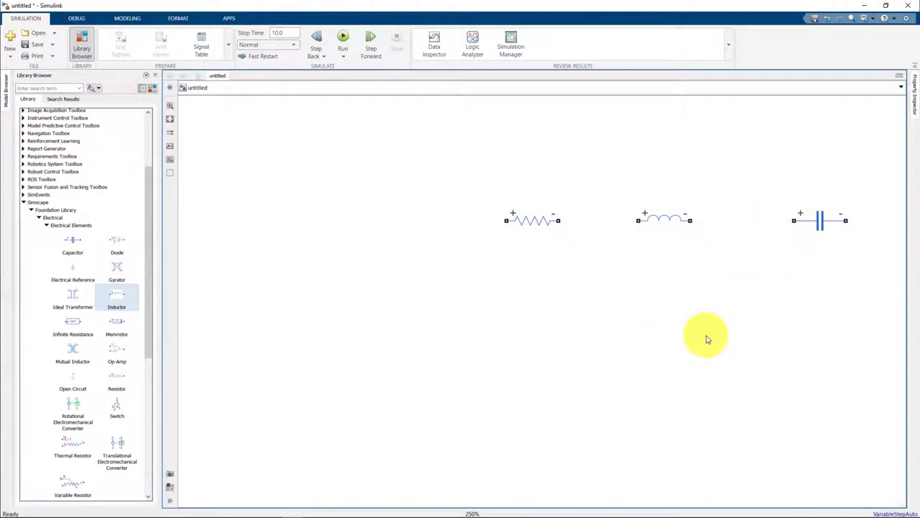
pyautogui.press('space')
pyautogui.scroll(-3, 705, 338)
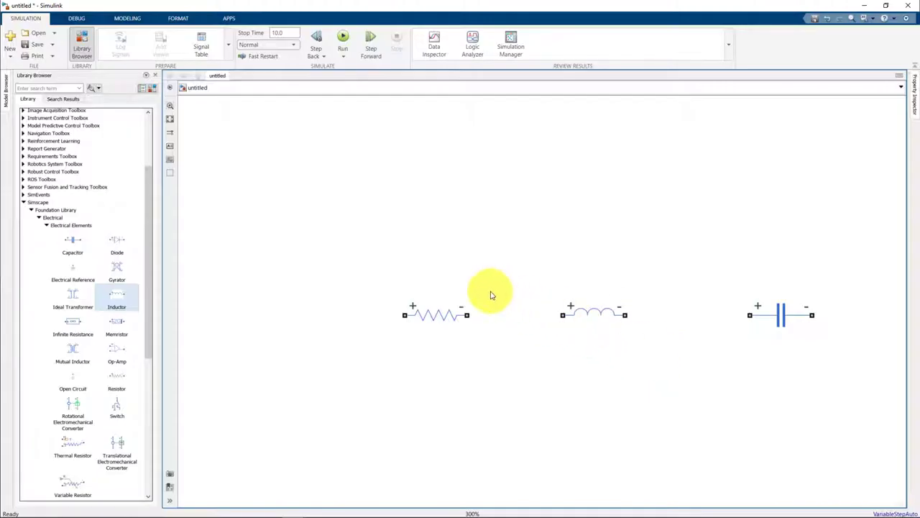
# Step: Set the resistor's resistance to 10 Ohm
pyautogui.doubleClick(437, 314)
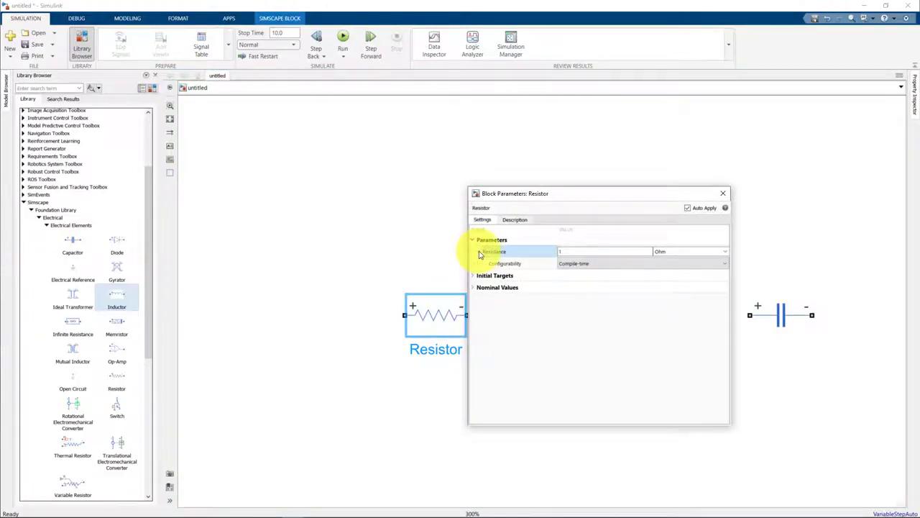
pyautogui.click(479, 253)
pyautogui.click(586, 253)
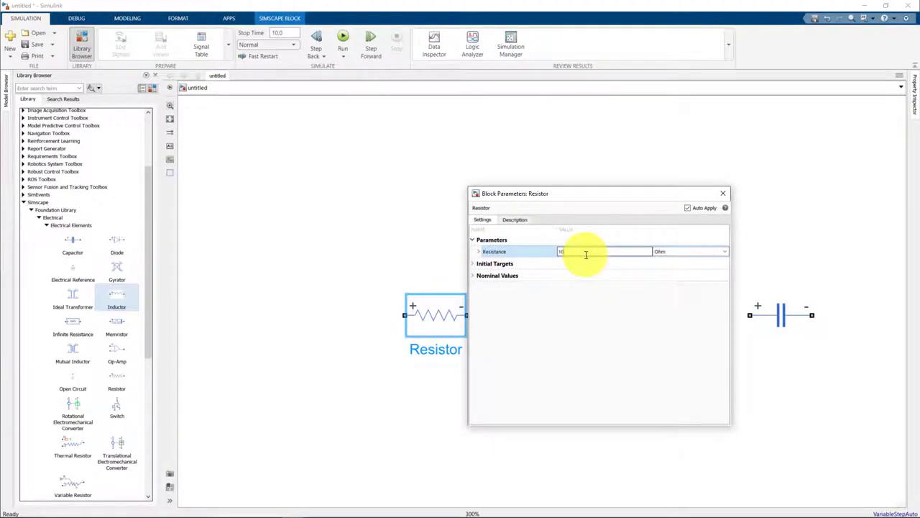
pyautogui.click(724, 193)
# Step: Set the inductor's inductance and close its block parameters
pyautogui.doubleClick(596, 316)
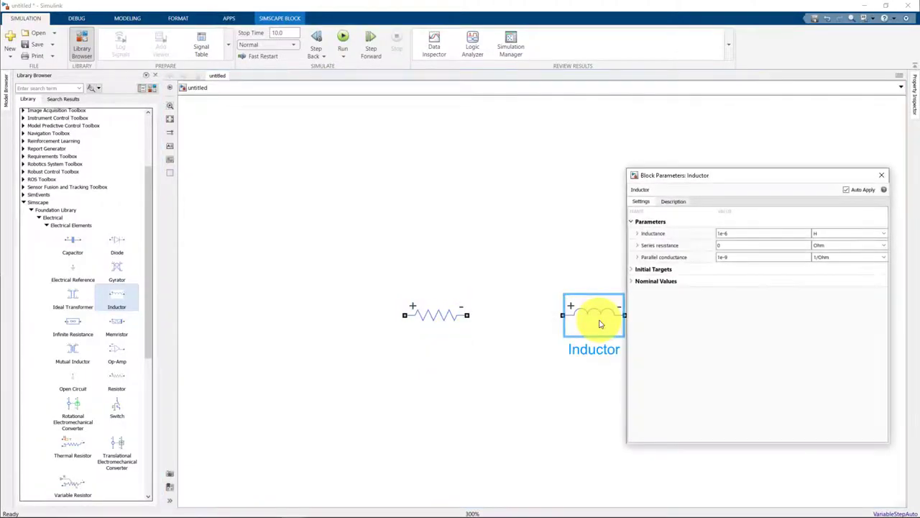
pyautogui.click(752, 233)
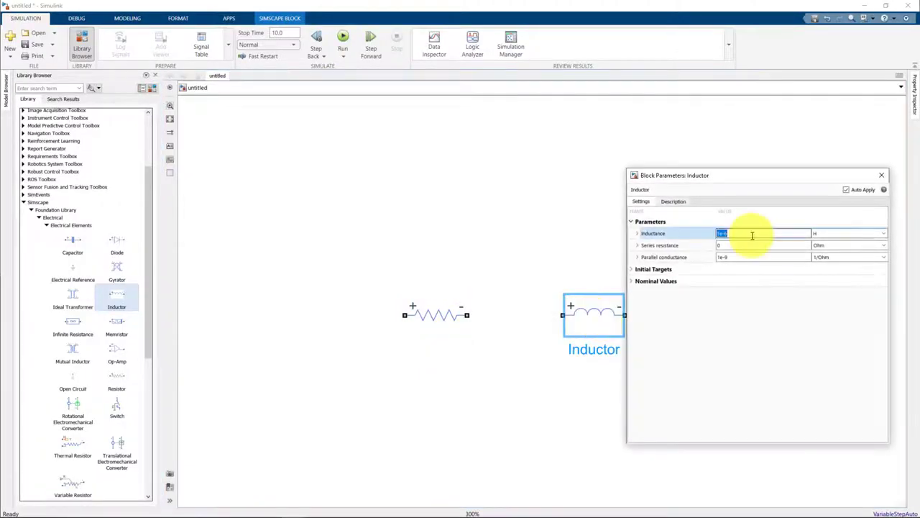
pyautogui.click(755, 307)
pyautogui.click(882, 176)
# Step: Set the capacitor's capacitance to 0.1 F and look through its initial targets for current and voltage
pyautogui.click(795, 329)
pyautogui.doubleClick(796, 329)
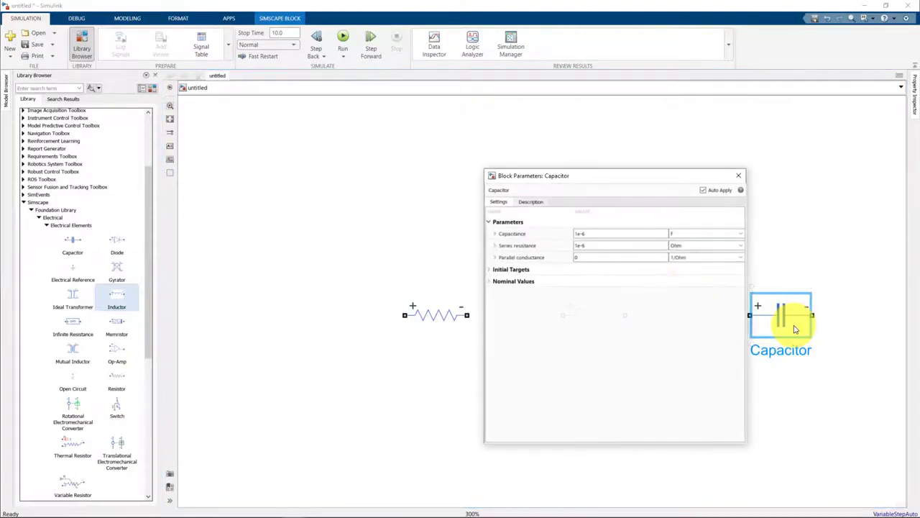
pyautogui.click(620, 233)
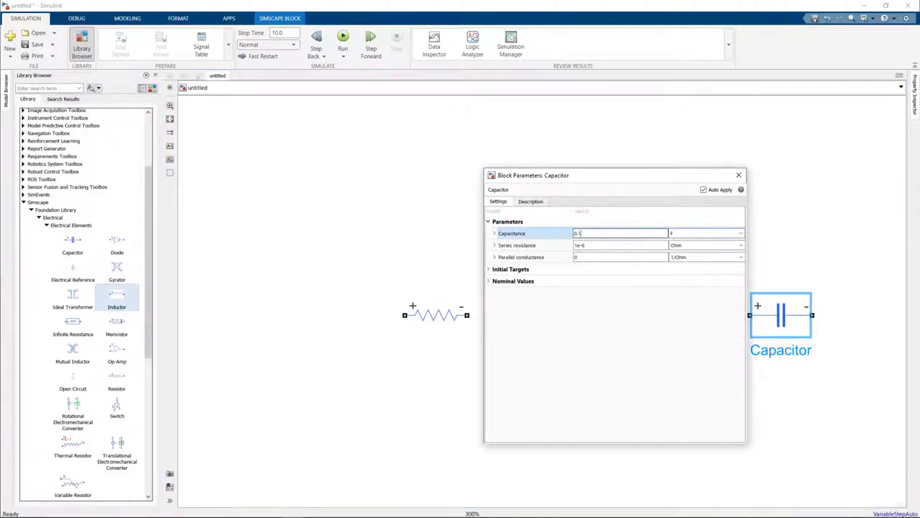
pyautogui.click(489, 269)
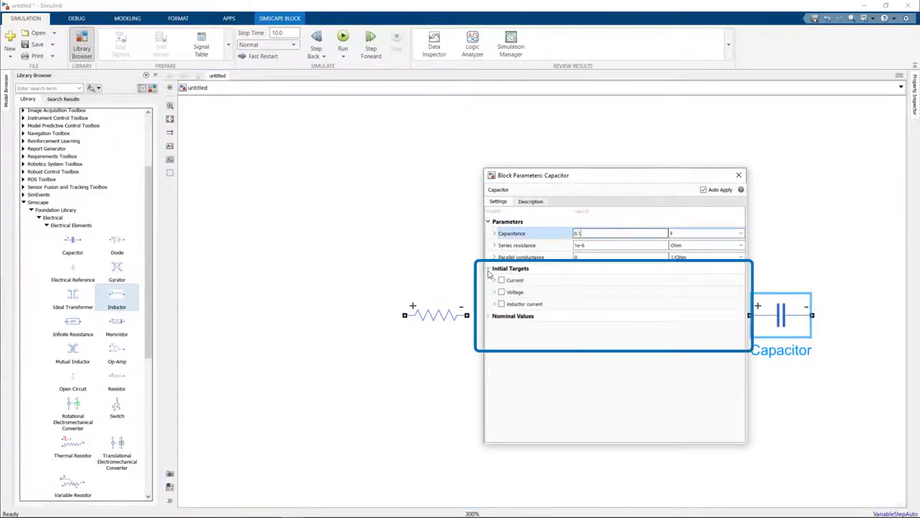
pyautogui.click(495, 281)
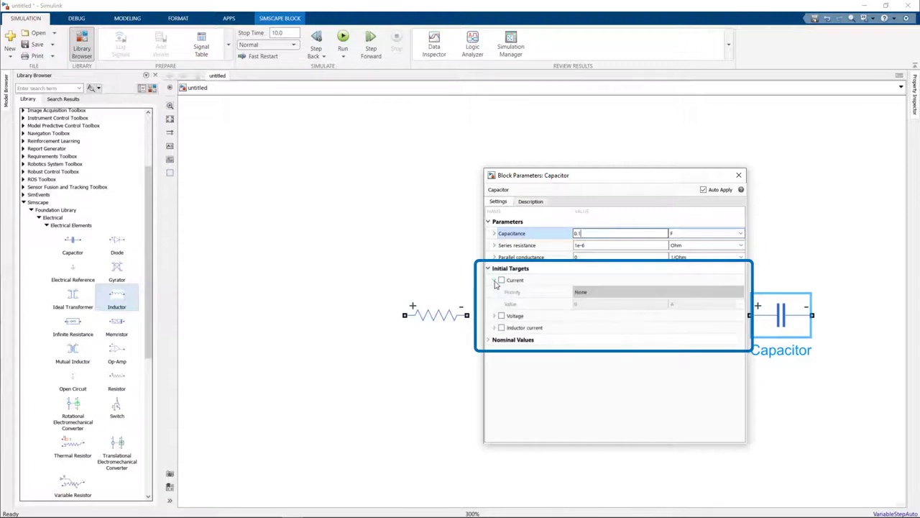
pyautogui.click(495, 280)
pyautogui.click(495, 292)
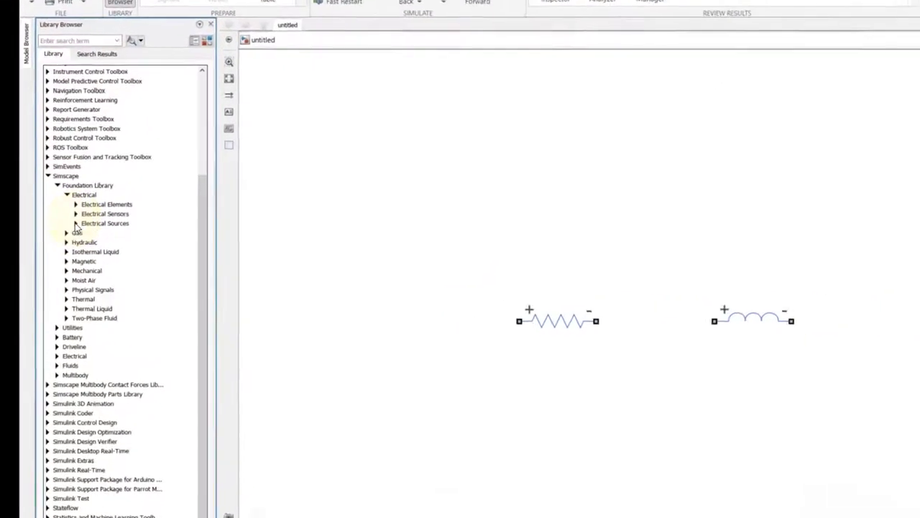
# Step: Add a DC Voltage Source from Electrical Sources and place it below and to the left of the resistor
pyautogui.click(76, 223)
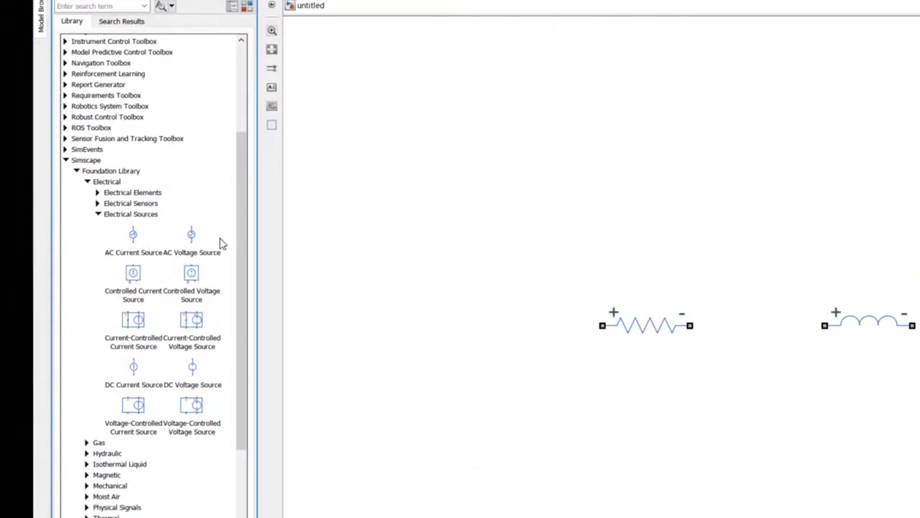
pyautogui.click(178, 253)
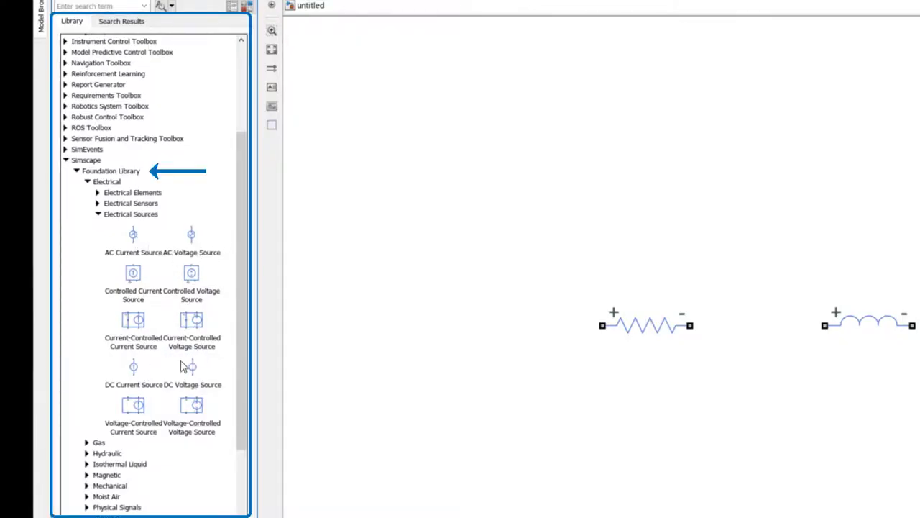
pyautogui.rightClick(190, 381)
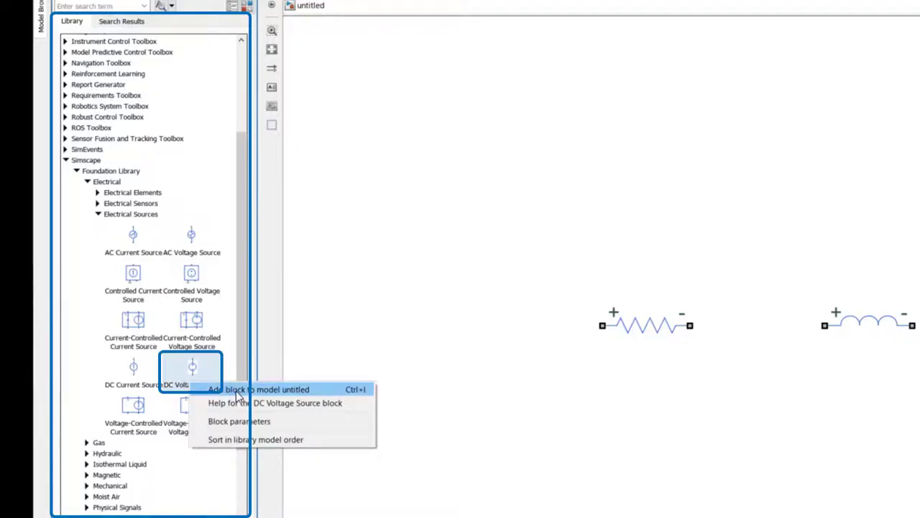
pyautogui.click(237, 394)
pyautogui.moveTo(776, 332); pyautogui.dragTo(512, 464)
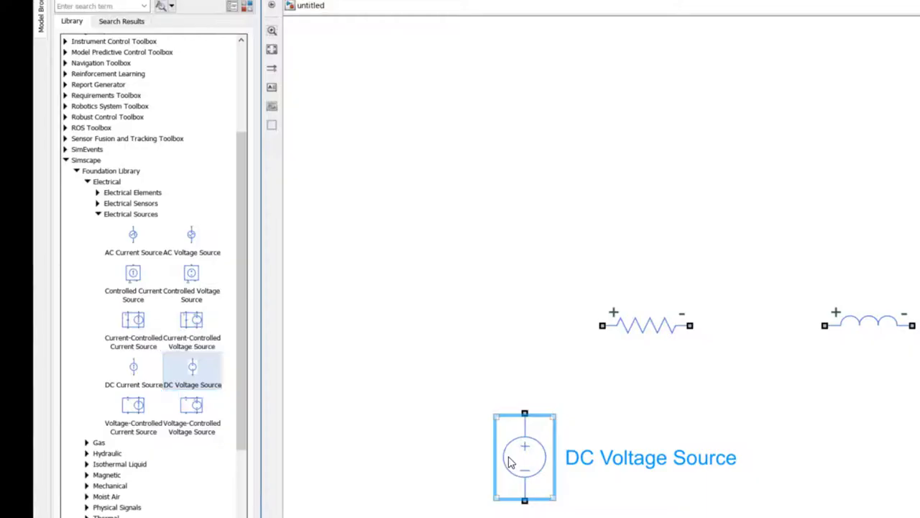
# Step: Wire the DC voltage source, resistor, inductor and capacitor into a closed series loop
pyautogui.moveTo(525, 414); pyautogui.dragTo(603, 326)
pyautogui.moveTo(690, 326); pyautogui.dragTo(811, 325)
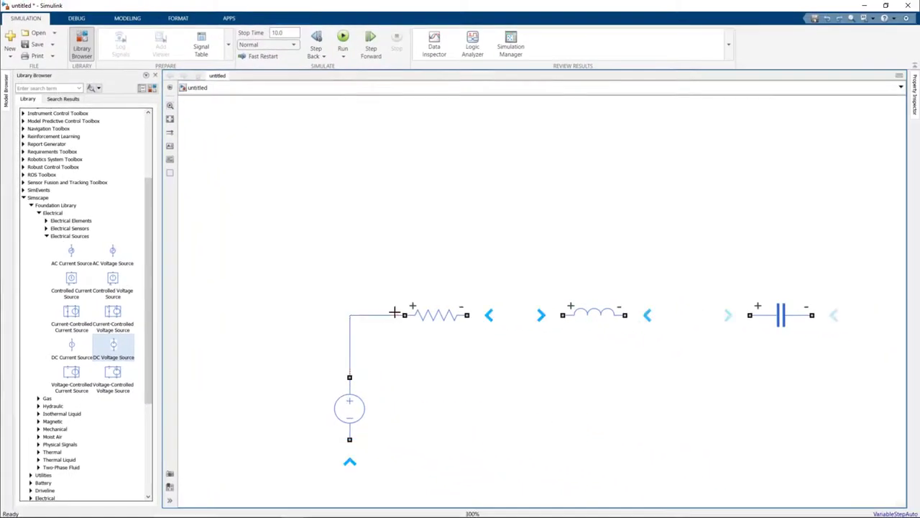
pyautogui.moveTo(625, 314); pyautogui.dragTo(750, 314)
pyautogui.moveTo(811, 314); pyautogui.dragTo(407, 441)
pyautogui.moveTo(407, 441); pyautogui.dragTo(349, 439)
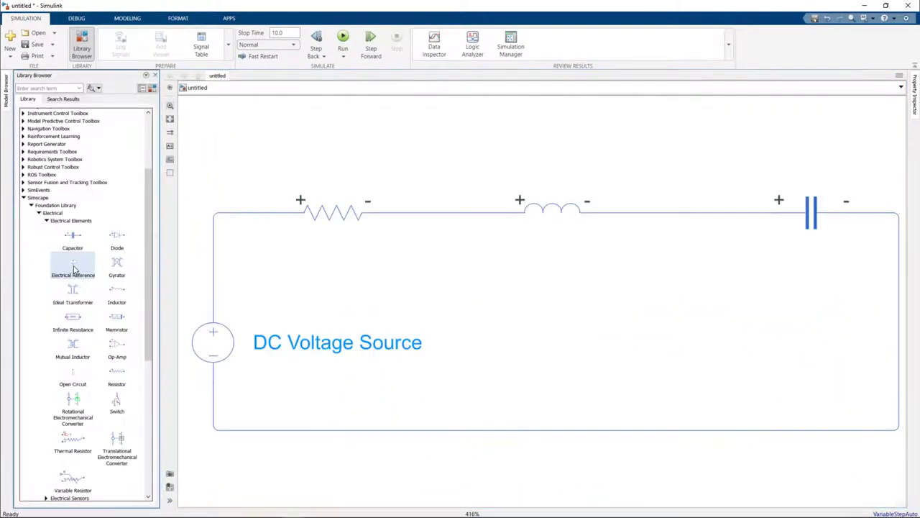
# Step: Add an Electrical Reference block and connect it to the circuit's return wire at the bottom of the loop
pyautogui.rightClick(74, 269)
pyautogui.click(122, 272)
pyautogui.moveTo(539, 295); pyautogui.dragTo(551, 433)
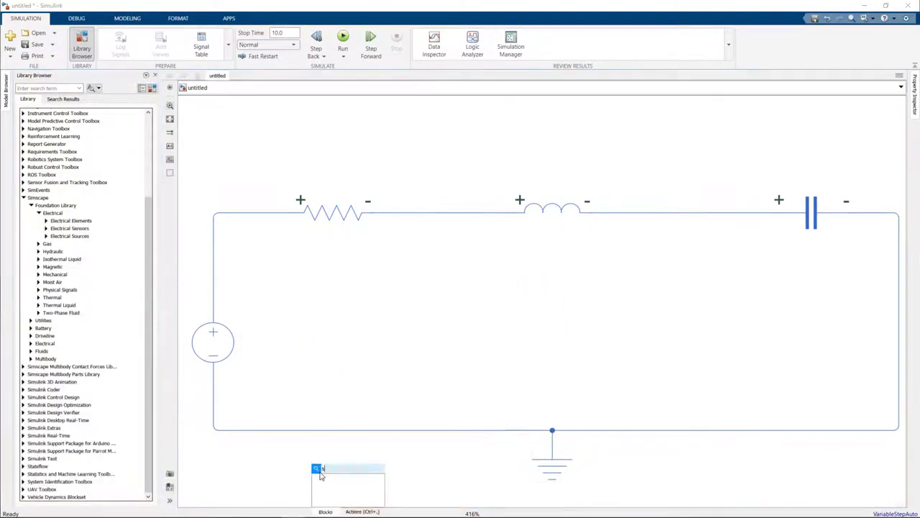
# Step: Insert a Solver Configuration block and connect it to the wire below the DC voltage source
pyautogui.write('ol')
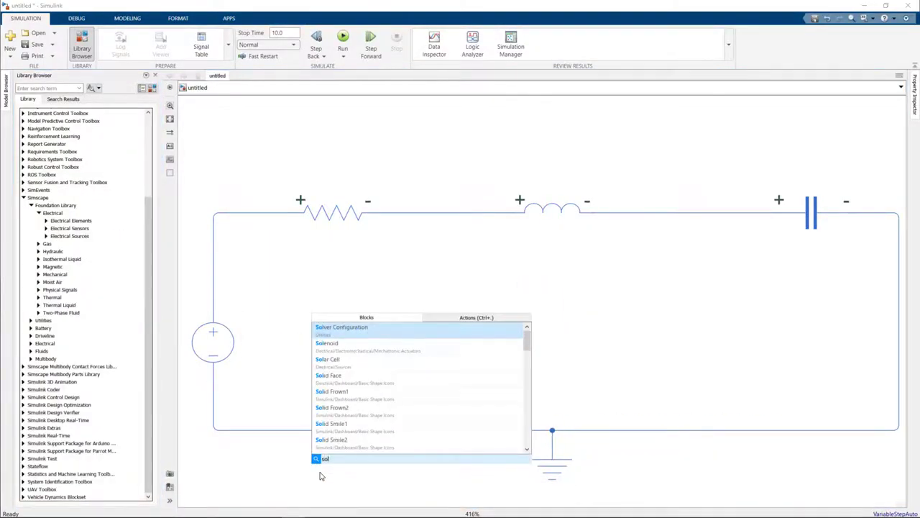
pyautogui.click(343, 329)
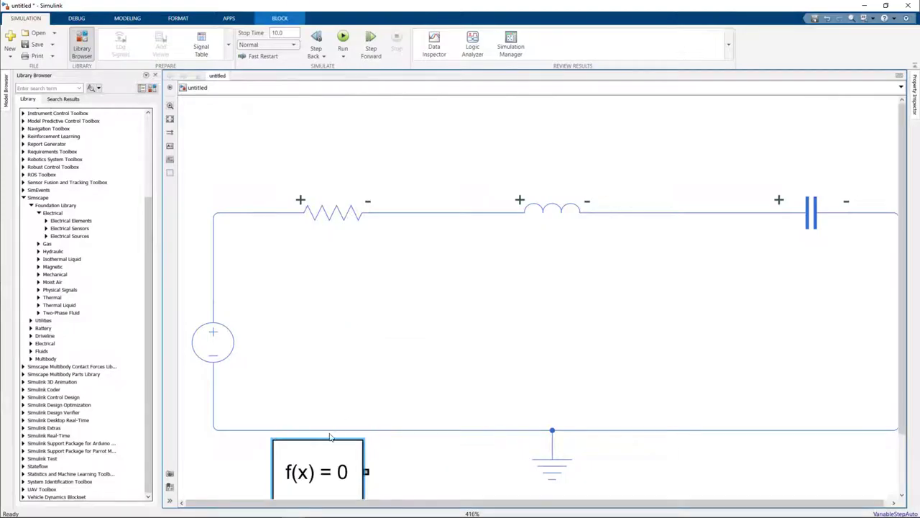
pyautogui.moveTo(321, 460); pyautogui.dragTo(293, 427)
pyautogui.press('space')
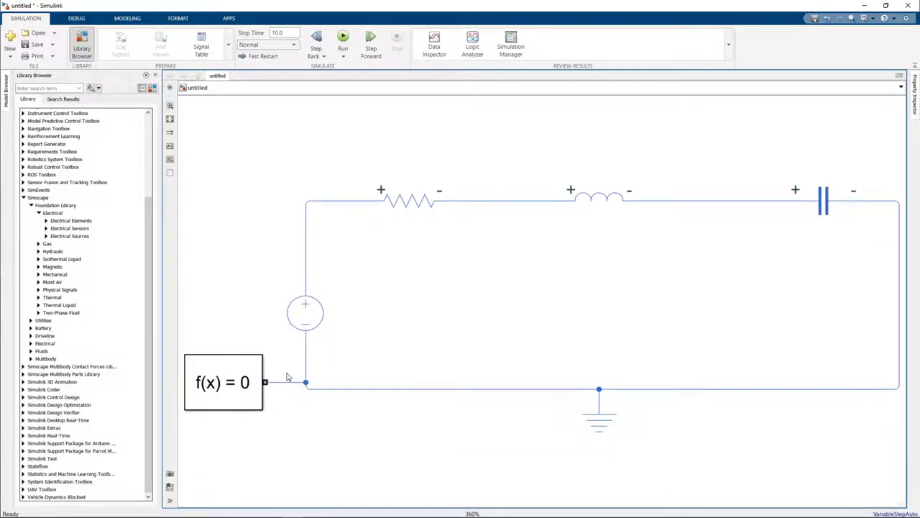
# Step: Set the simulation stop time to inf, run the model and stop the simulation
pyautogui.click(293, 34)
pyautogui.click(343, 38)
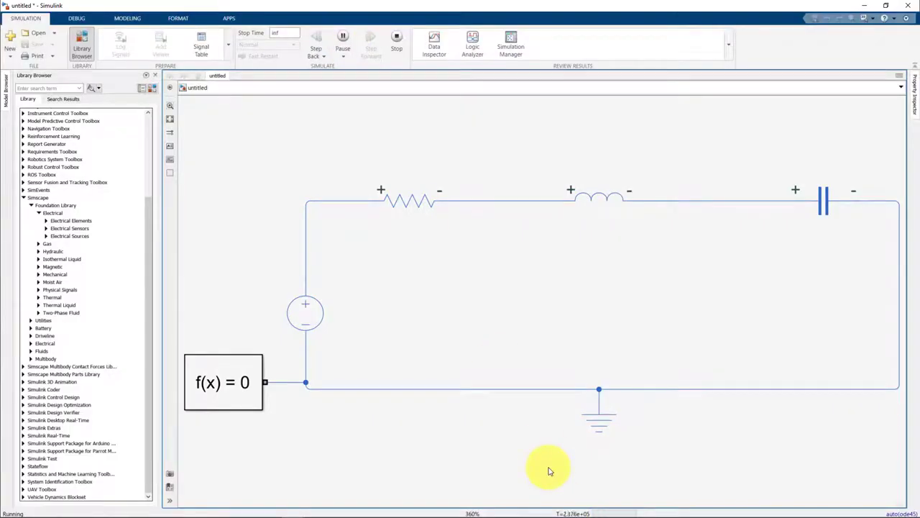
pyautogui.click(397, 37)
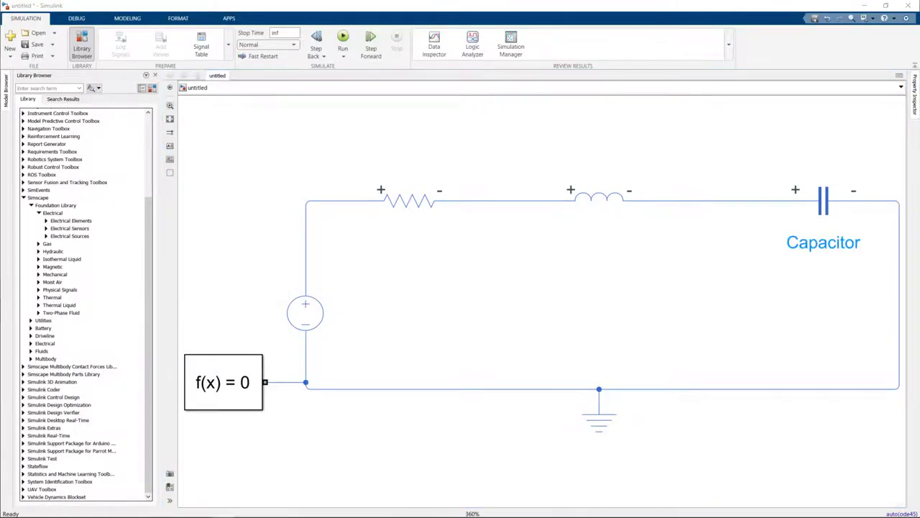
# Step: Add three Voltage Sensor blocks above the circuit and wire one each across the resistor, inductor and capacitor
pyautogui.click(62, 227)
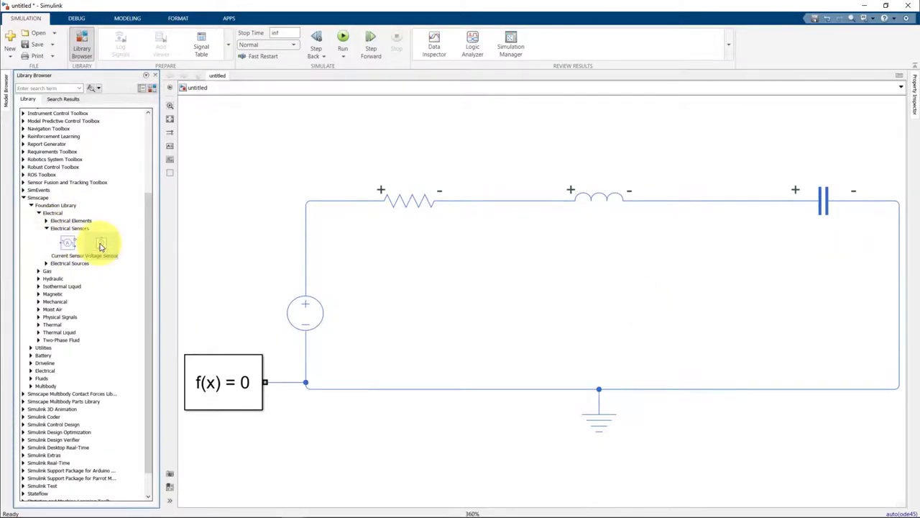
pyautogui.scroll(-2, 407, 162)
pyautogui.moveTo(101, 244); pyautogui.dragTo(451, 189)
pyautogui.hotkey('ctrl', 'shift', 'r')
pyautogui.moveTo(373, 135); pyautogui.dragTo(364, 189)
pyautogui.moveTo(405, 139); pyautogui.dragTo(585, 189)
pyautogui.moveTo(515, 123); pyautogui.dragTo(499, 189)
pyautogui.moveTo(544, 127); pyautogui.dragTo(738, 189)
pyautogui.moveTo(660, 123); pyautogui.dragTo(642, 189)
# Step: Add a Current Sensor block, rotate it and insert it in series between the voltage source and the resistor
pyautogui.rightClick(70, 250)
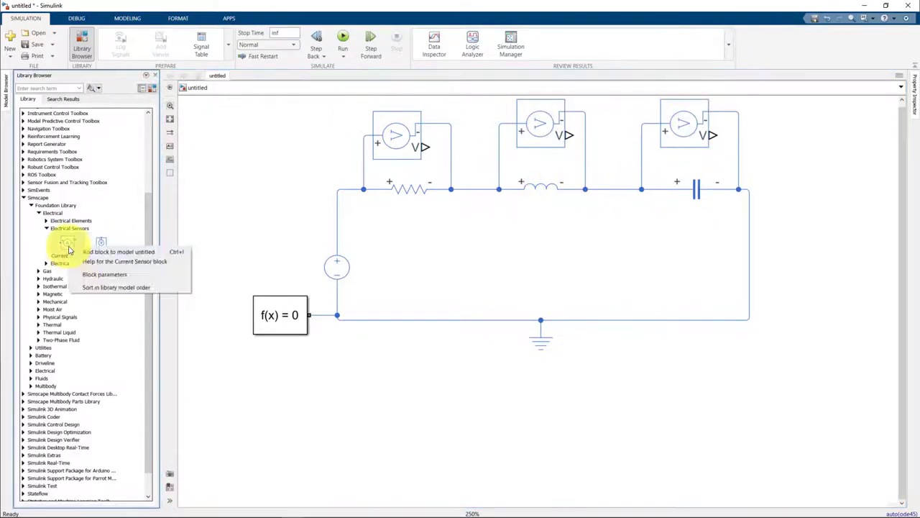
pyautogui.click(119, 252)
pyautogui.hotkey('ctrl', 'r')
pyautogui.moveTo(538, 294); pyautogui.dragTo(387, 190)
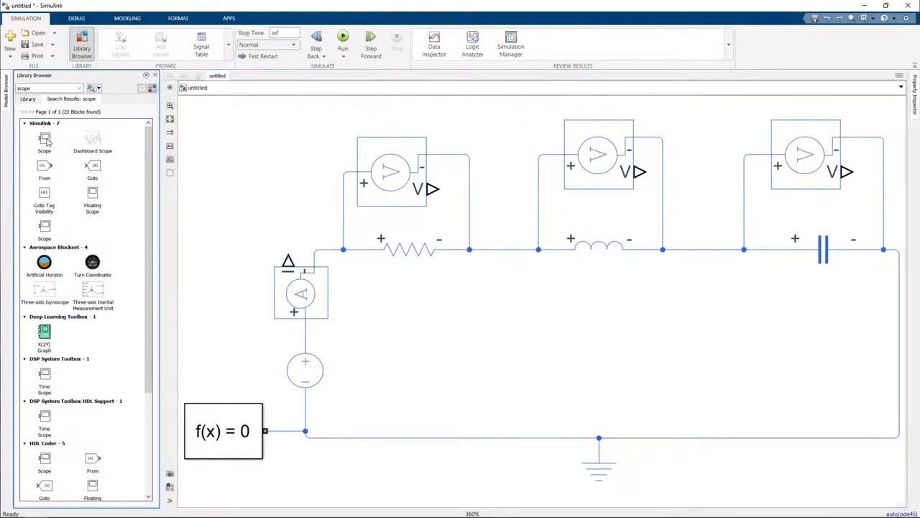
# Step: Add a Scope block above the circuit and place a PS-Simulink Converter above the current sensor
pyautogui.moveTo(47, 141); pyautogui.dragTo(350, 250)
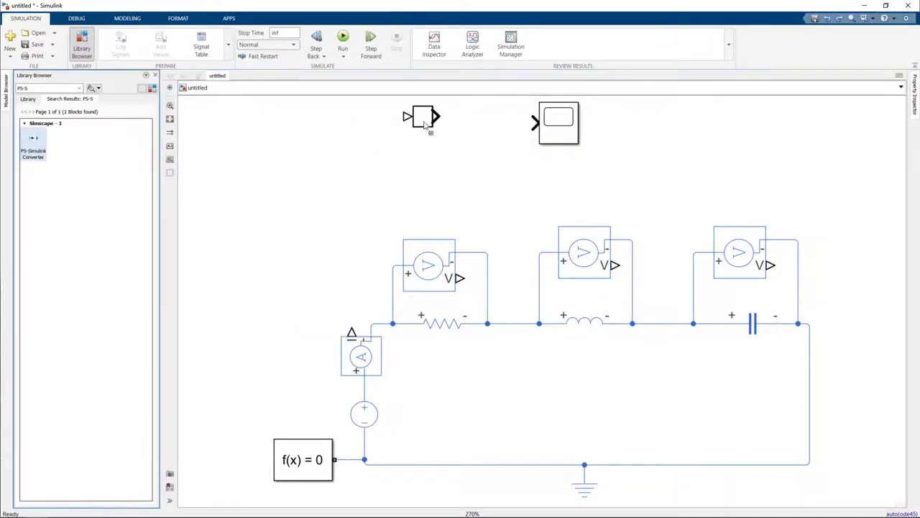
pyautogui.moveTo(422, 117); pyautogui.dragTo(352, 237)
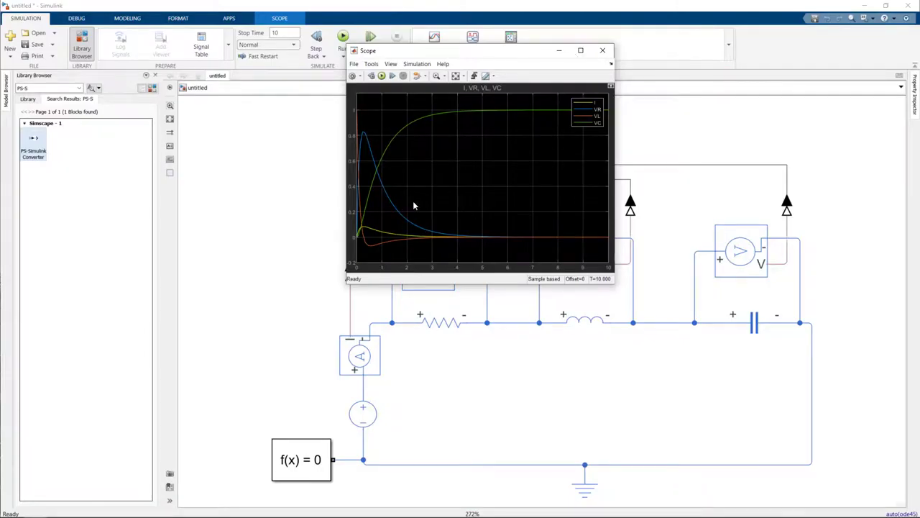
# Step: Minimize the scope window and reopen it to examine the I, VR, VL and VC curves
pyautogui.click(559, 49)
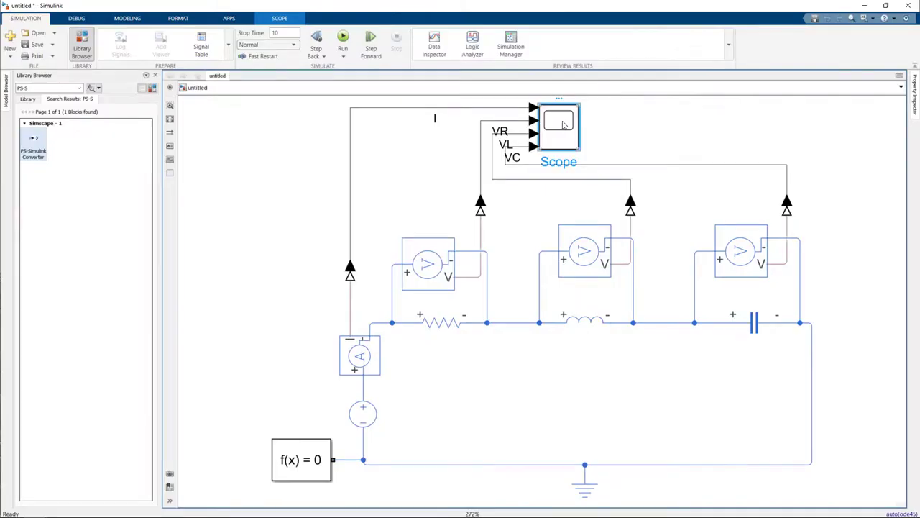
pyautogui.doubleClick(565, 125)
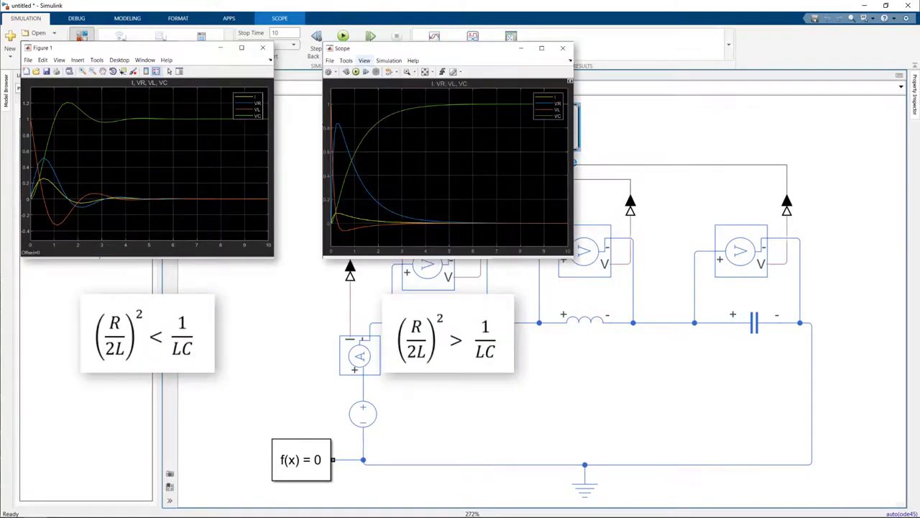